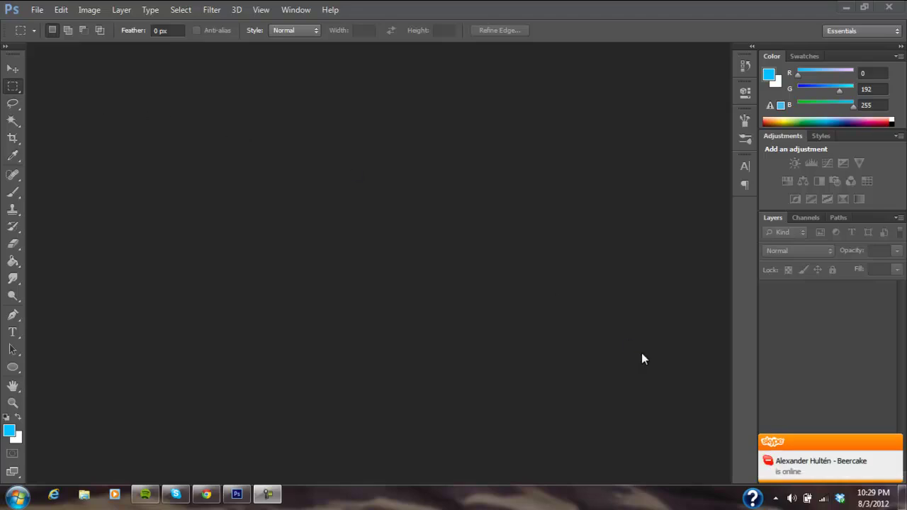
# Step: Dismiss the Skype contact-online notification and bring up the File menu
pyautogui.click(896, 442)
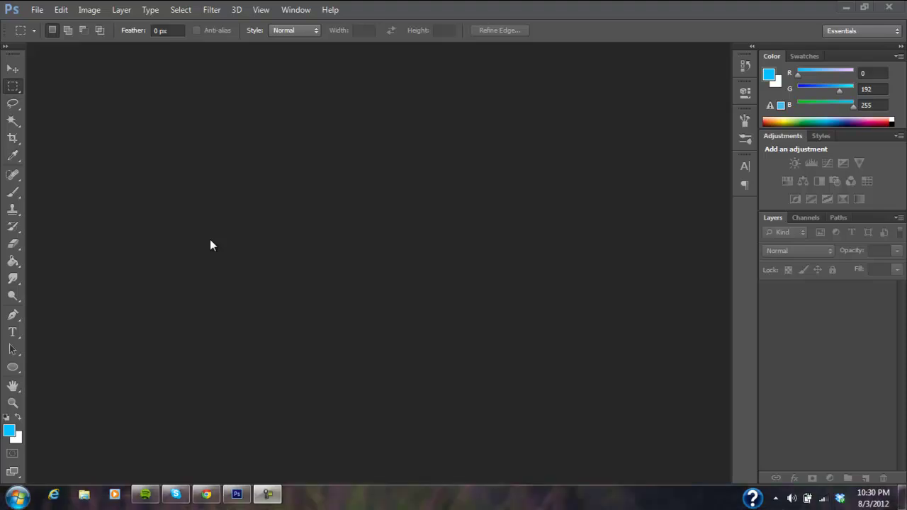
pyautogui.click(36, 10)
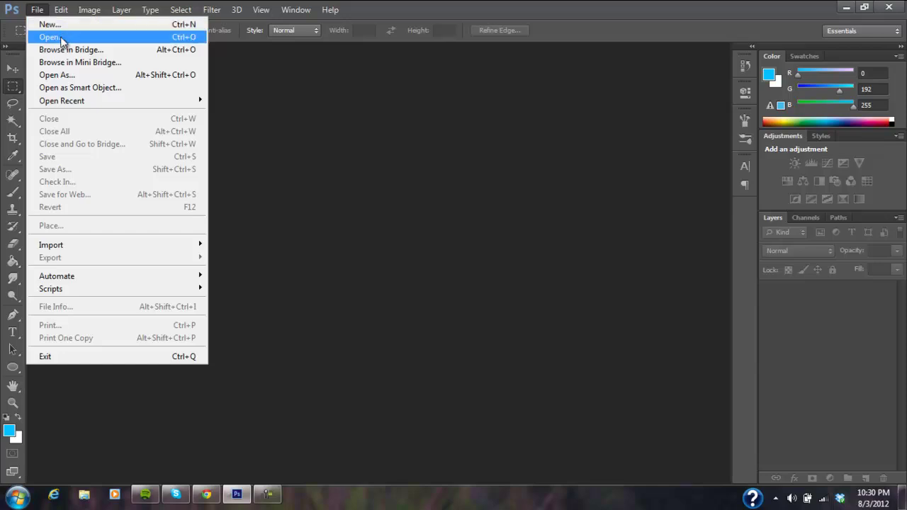
# Step: Start File > Open and browse up through Graphics to the Arpan folder
pyautogui.click(60, 39)
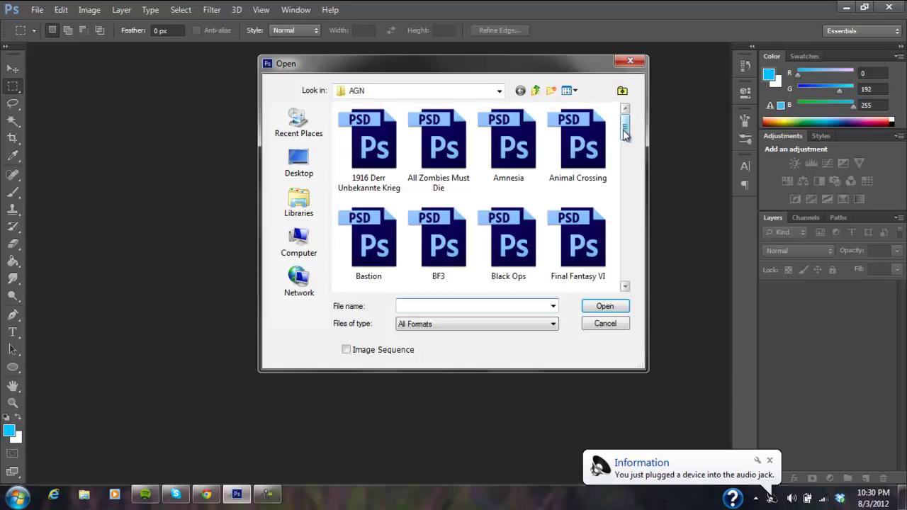
pyautogui.scroll(-1, 628, 120)
pyautogui.scroll(1, 628, 120)
pyautogui.click(491, 91)
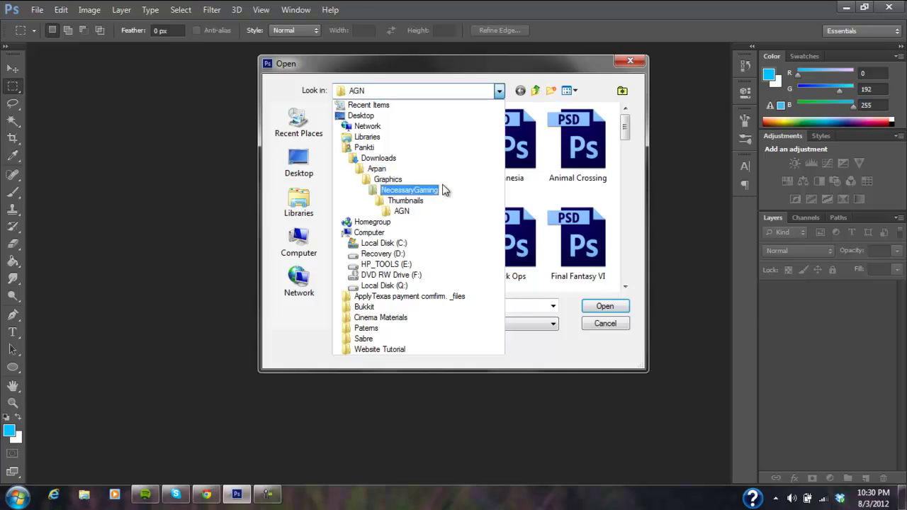
pyautogui.click(442, 182)
pyautogui.moveTo(625, 166); pyautogui.dragTo(632, 203)
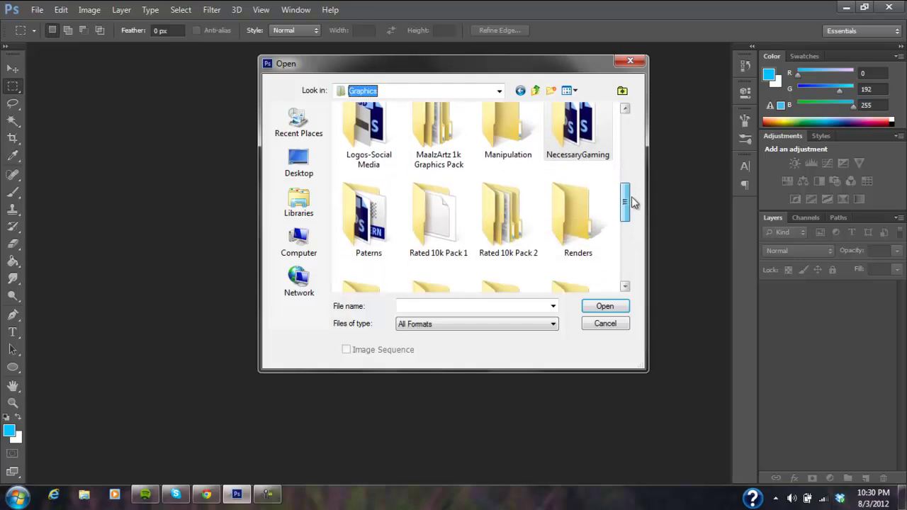
pyautogui.click(416, 91)
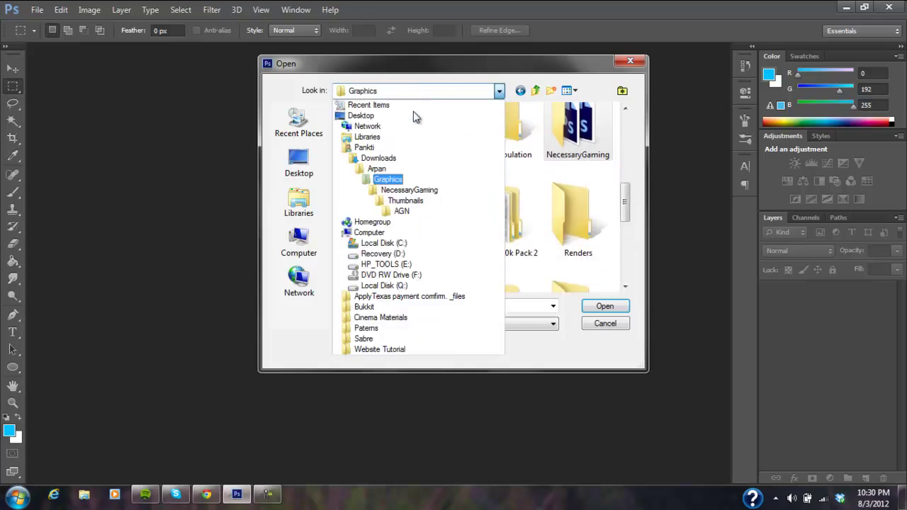
pyautogui.click(414, 171)
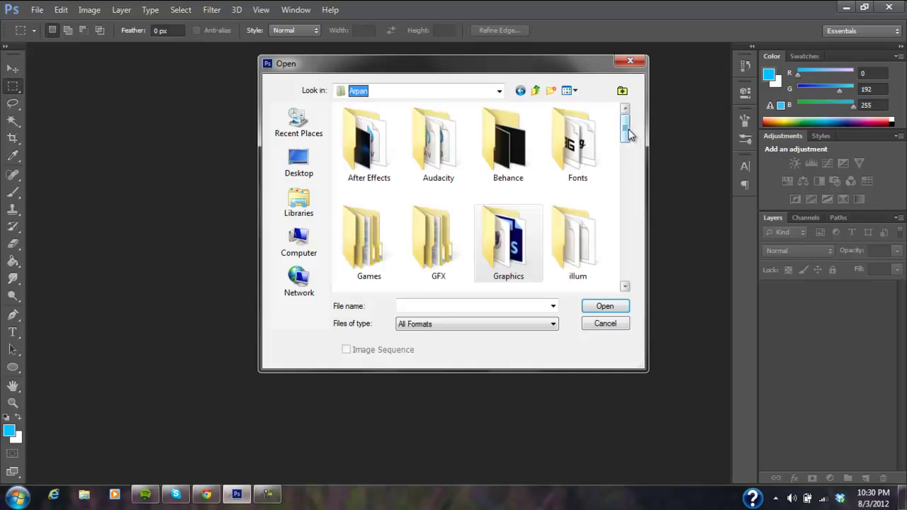
pyautogui.moveTo(627, 135); pyautogui.dragTo(638, 196)
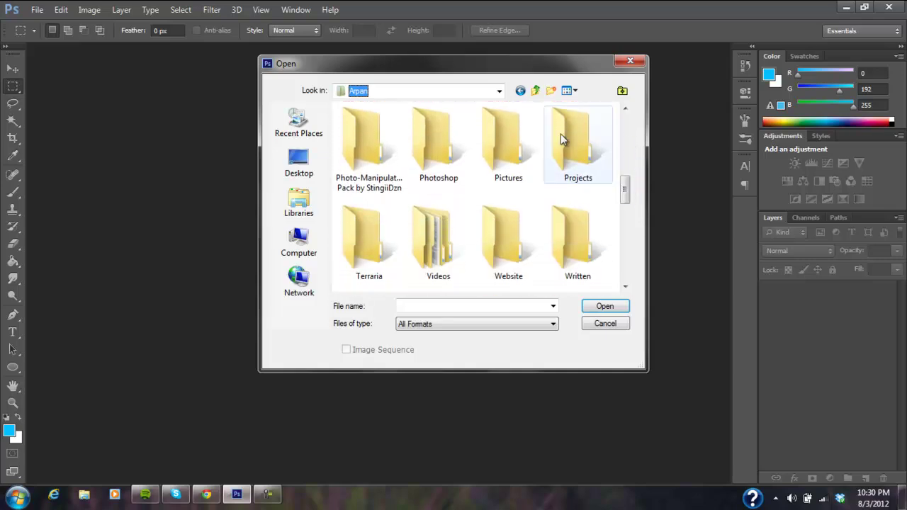
# Step: Go into Photoshop > Thumbnails and open AI Adventures.psd
pyautogui.doubleClick(429, 136)
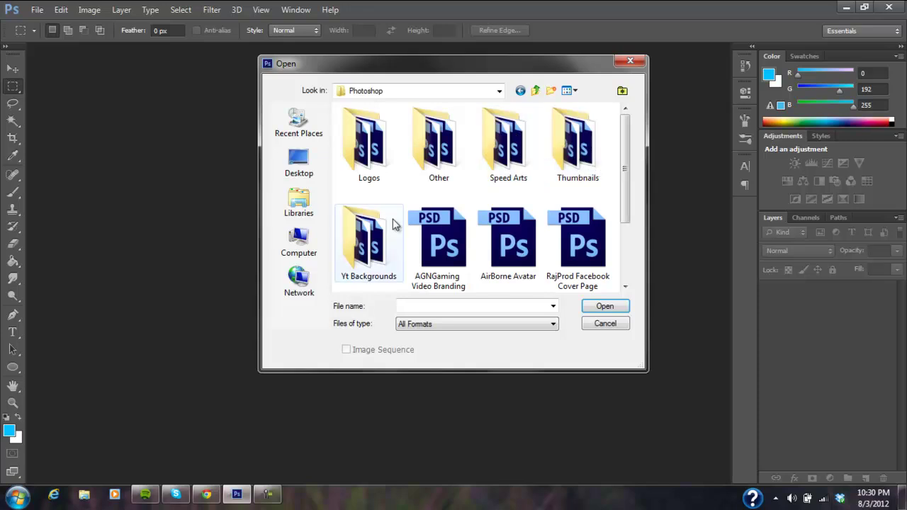
pyautogui.doubleClick(367, 241)
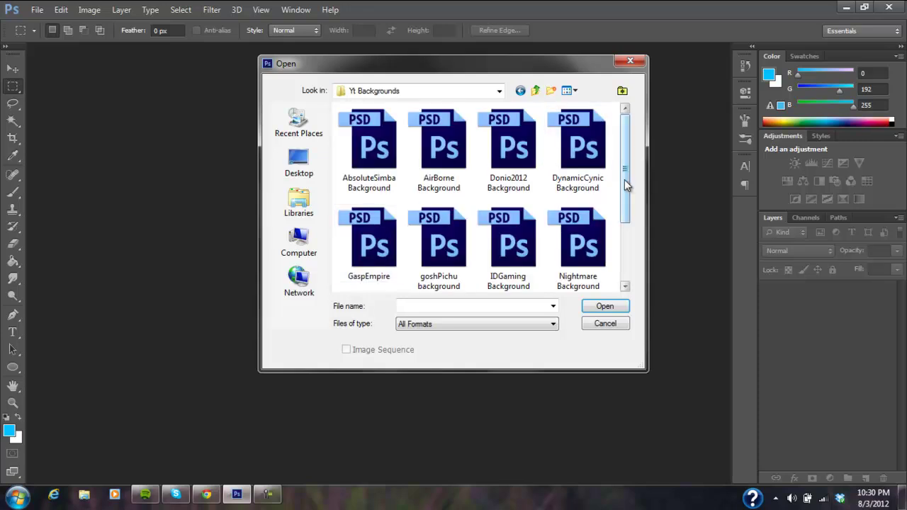
pyautogui.moveTo(626, 183); pyautogui.dragTo(634, 281)
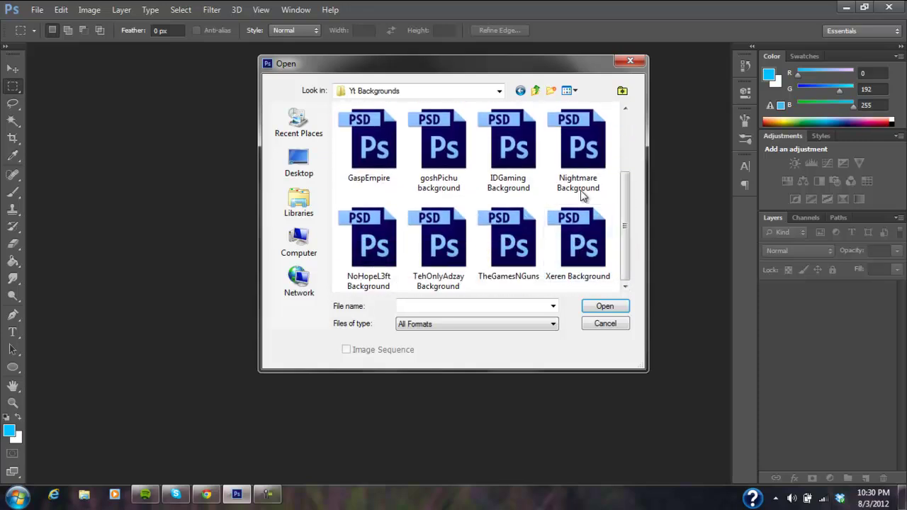
pyautogui.moveTo(621, 199); pyautogui.dragTo(622, 142)
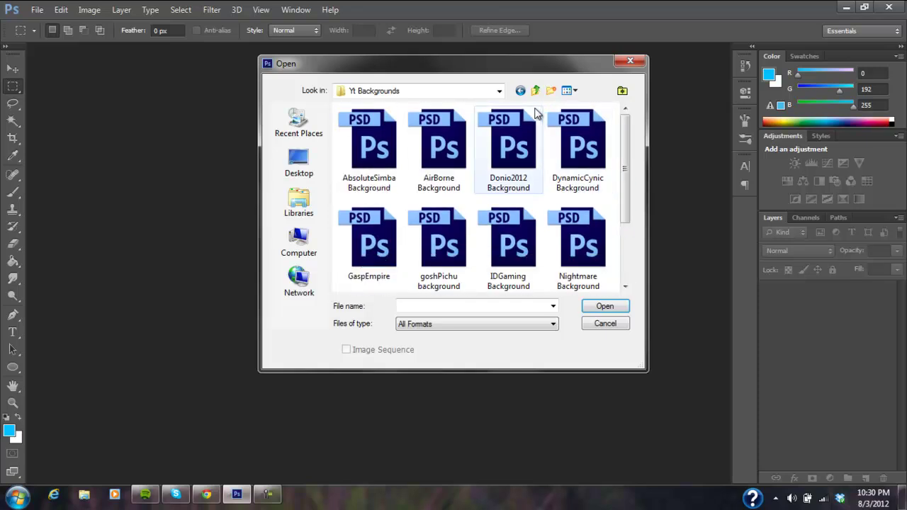
pyautogui.moveTo(630, 145); pyautogui.dragTo(630, 152)
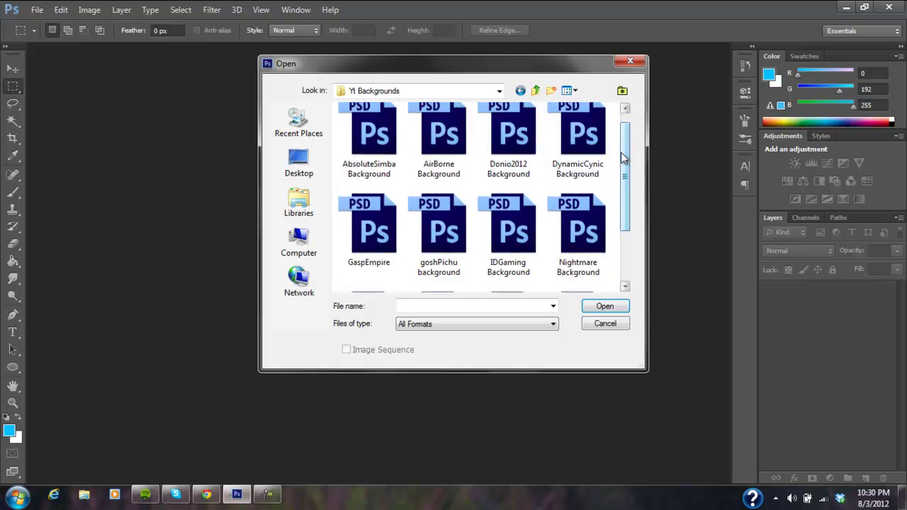
pyautogui.click(520, 90)
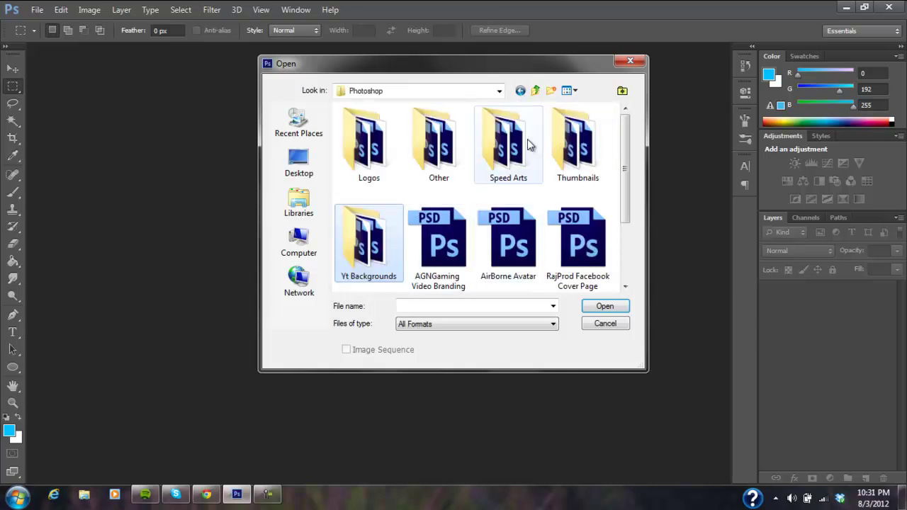
pyautogui.doubleClick(572, 152)
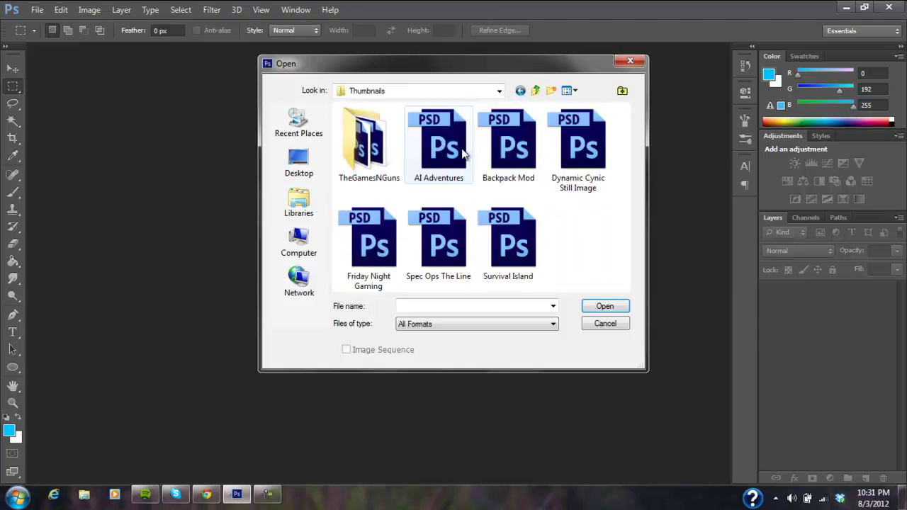
pyautogui.doubleClick(455, 137)
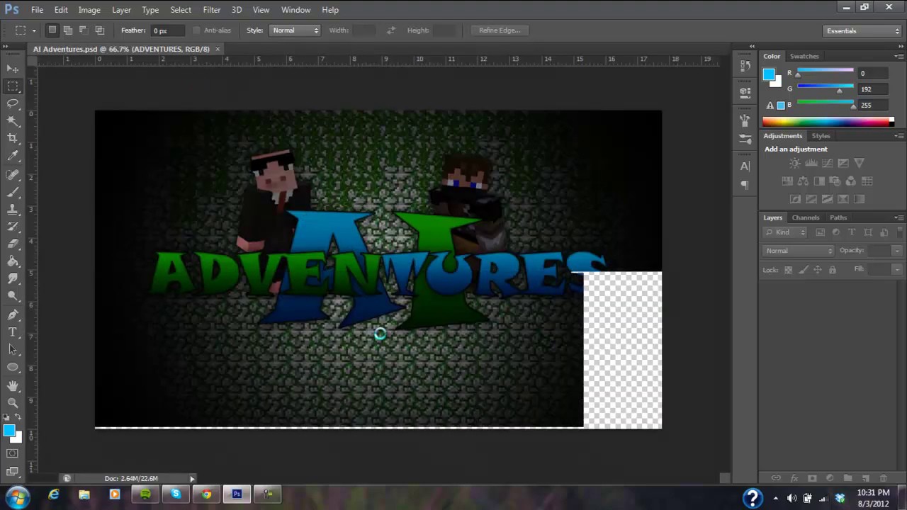
# Step: Select the Move tool once AI Adventures.psd finishes loading
pyautogui.click(13, 68)
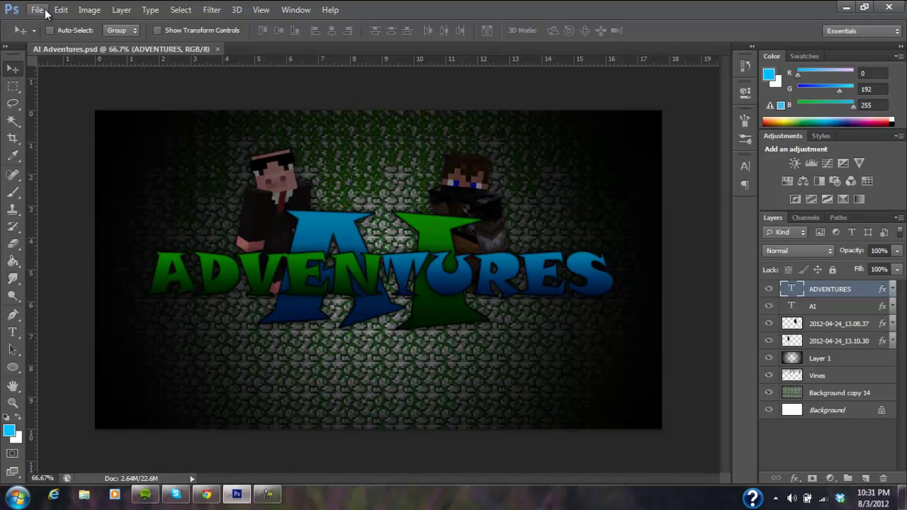
# Step: In Save As, compare the PSD, JPEG and PNG formats and settle on PNG
pyautogui.click(38, 10)
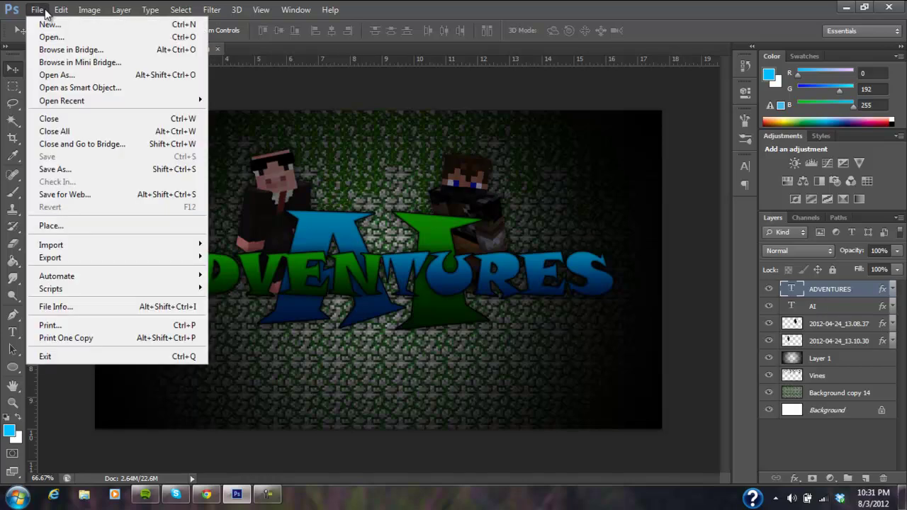
pyautogui.click(107, 169)
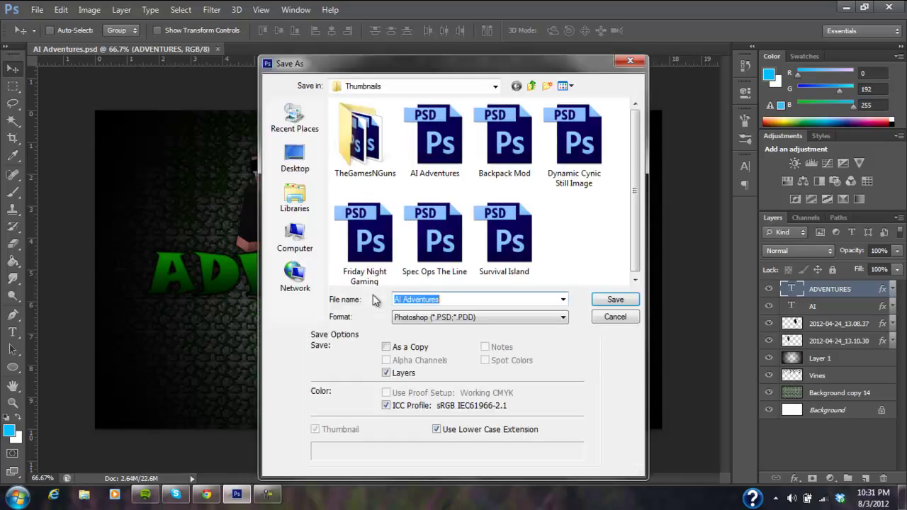
pyautogui.click(415, 319)
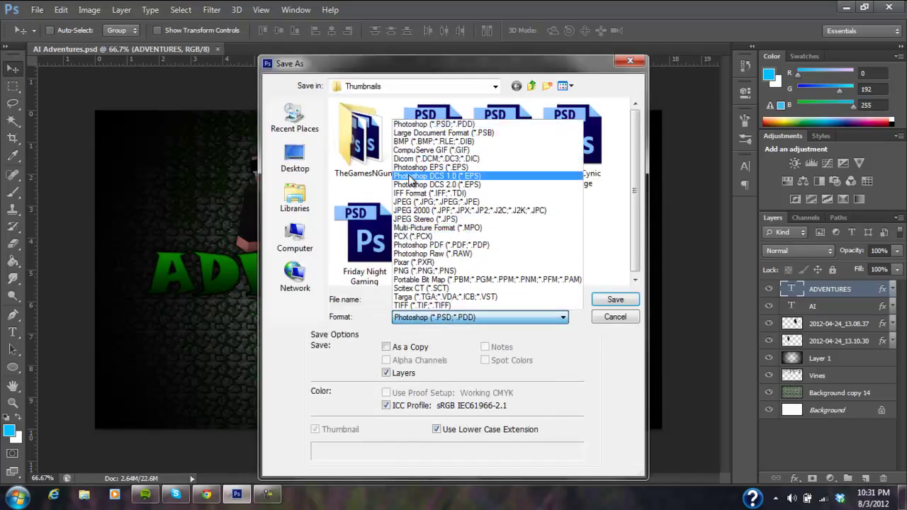
pyautogui.click(419, 271)
pyautogui.click(430, 316)
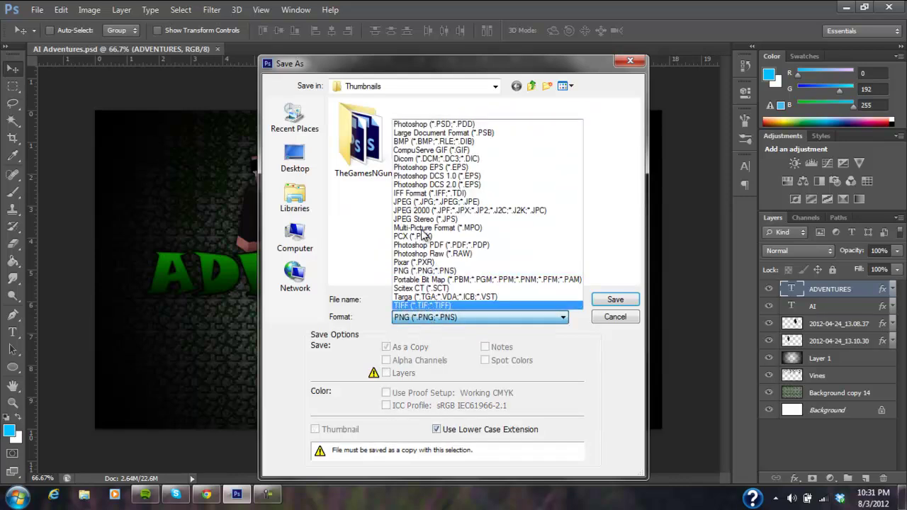
pyautogui.click(418, 123)
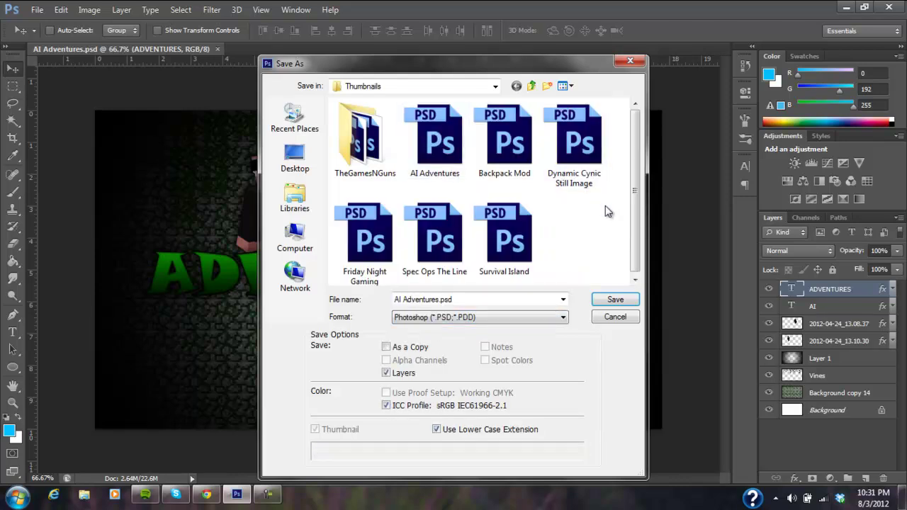
pyautogui.click(464, 320)
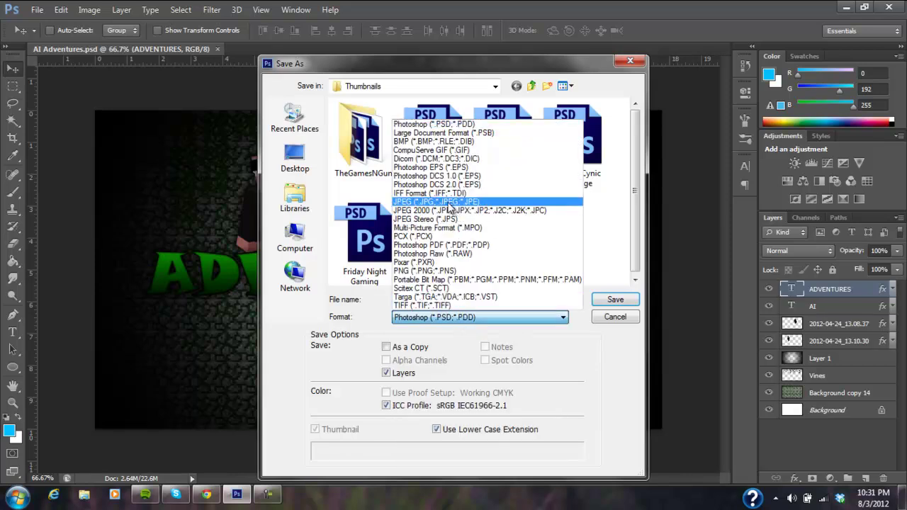
pyautogui.click(449, 203)
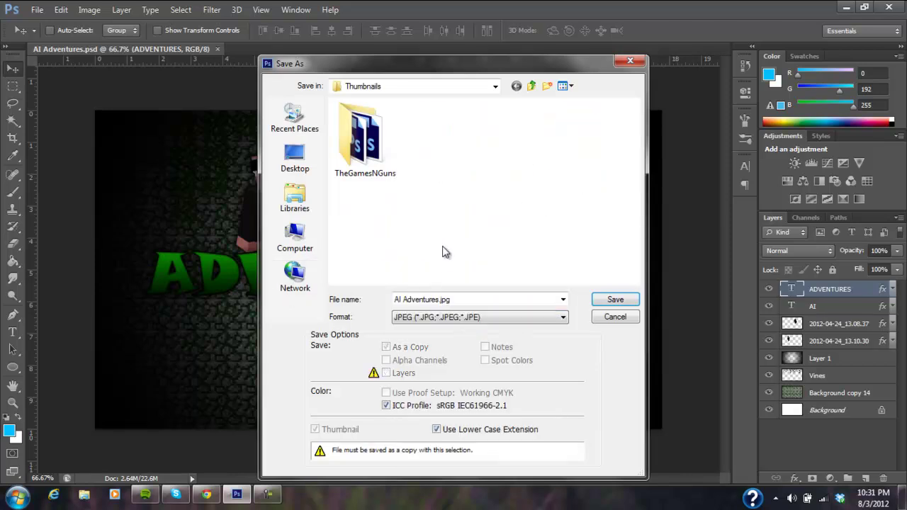
pyautogui.click(475, 319)
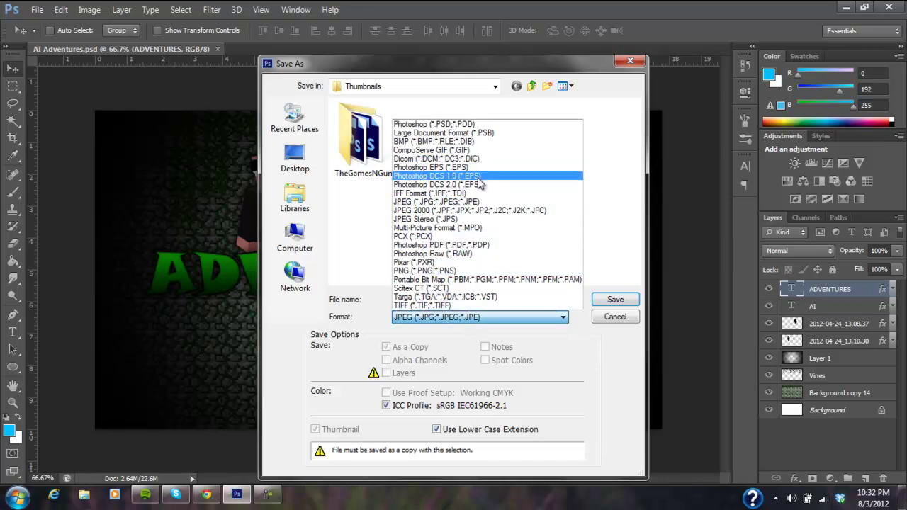
pyautogui.click(465, 270)
# Step: Save AI Adventures.png to the Desktop with Smallest/Slow, non-interlaced compression
pyautogui.click(521, 300)
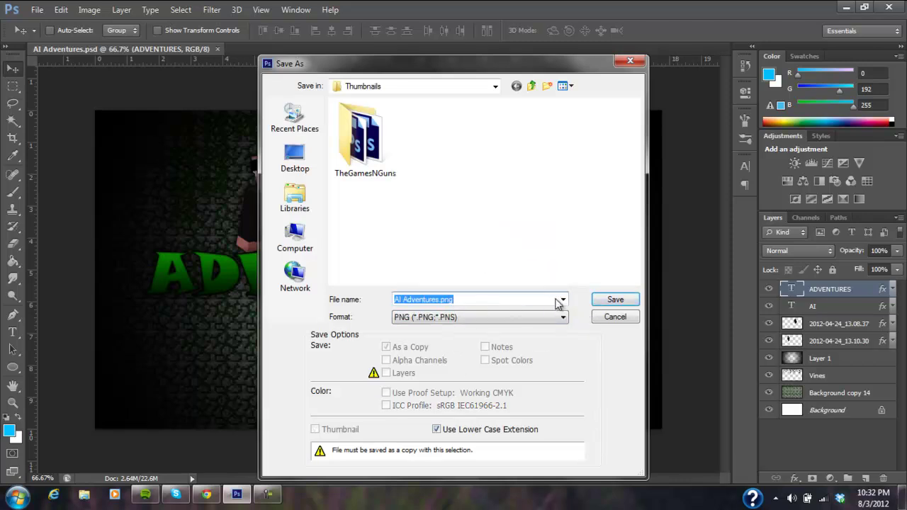
pyautogui.click(299, 151)
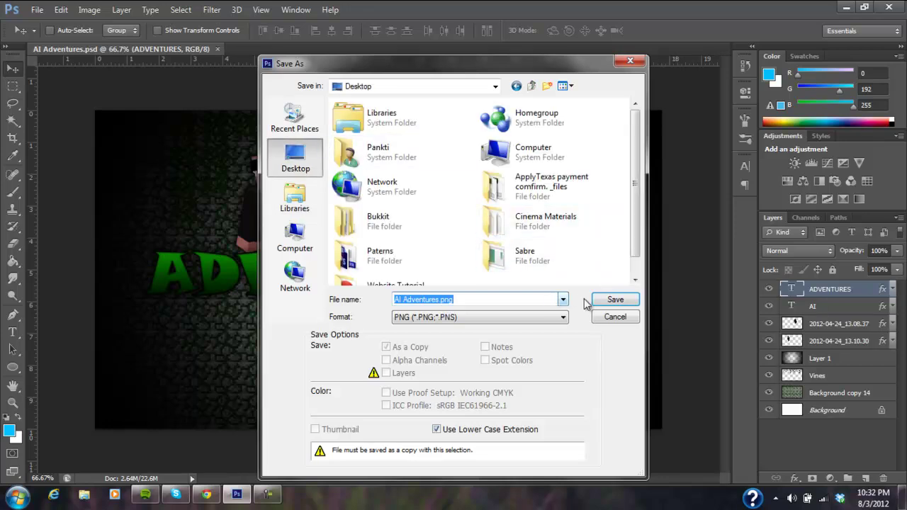
pyautogui.click(614, 300)
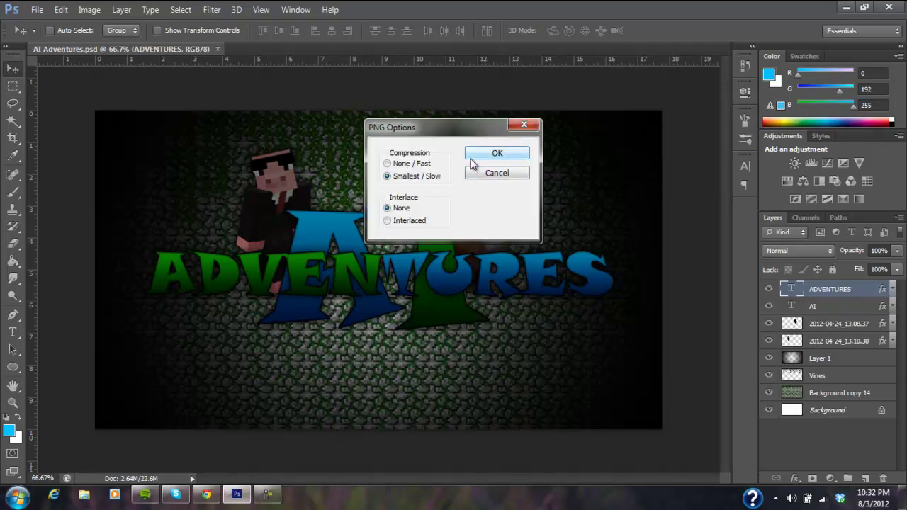
pyautogui.click(496, 153)
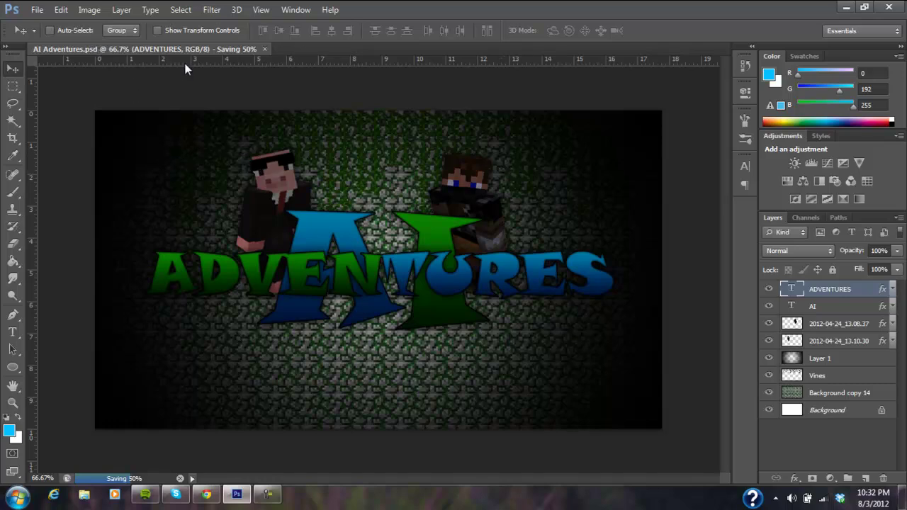
pyautogui.click(37, 10)
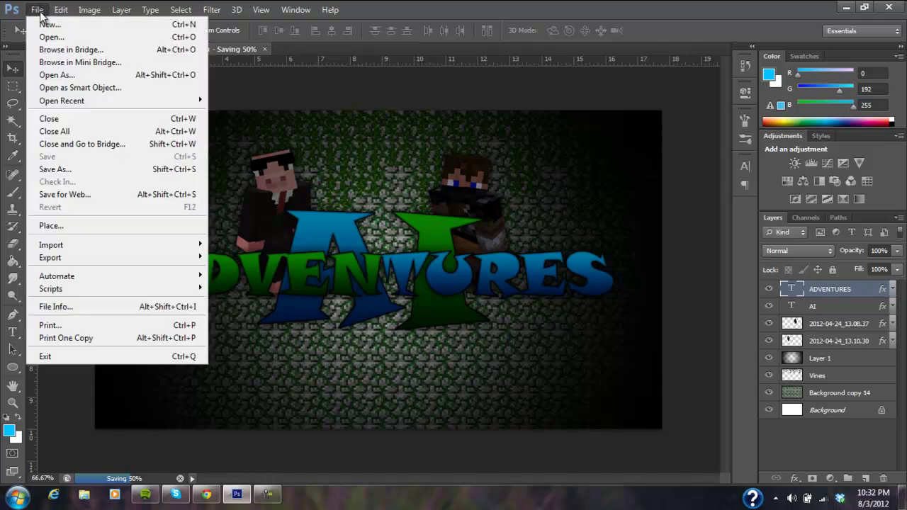
# Step: Dismiss the background-save error and save AI Adventures.jpg to the Desktop at quality 12 Maximum
pyautogui.click(69, 170)
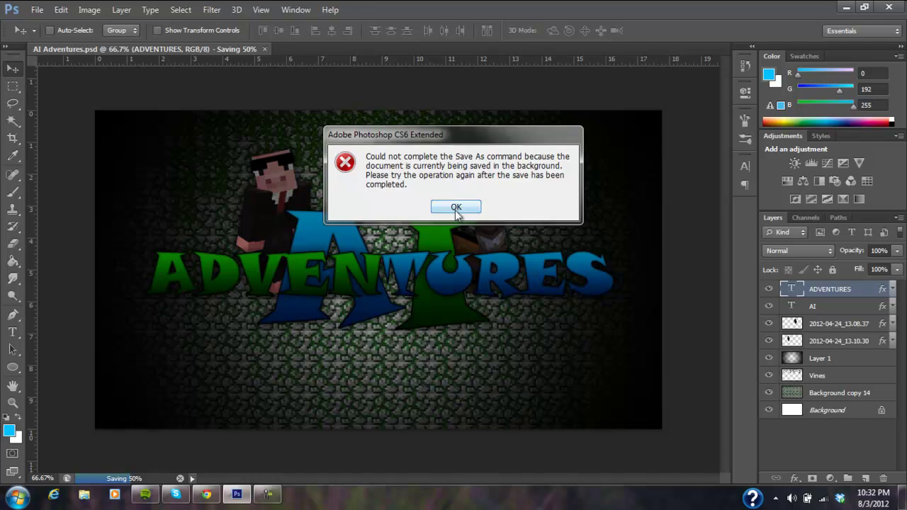
pyautogui.click(455, 209)
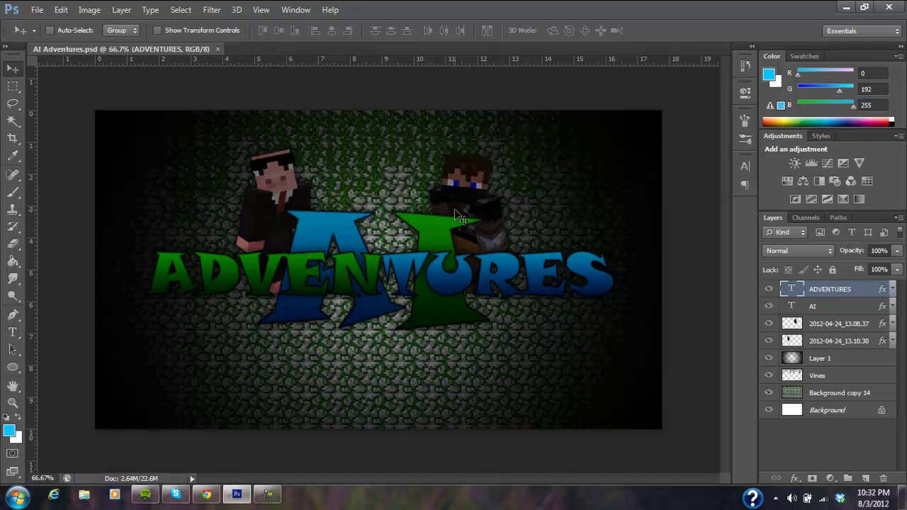
pyautogui.click(36, 9)
pyautogui.click(73, 170)
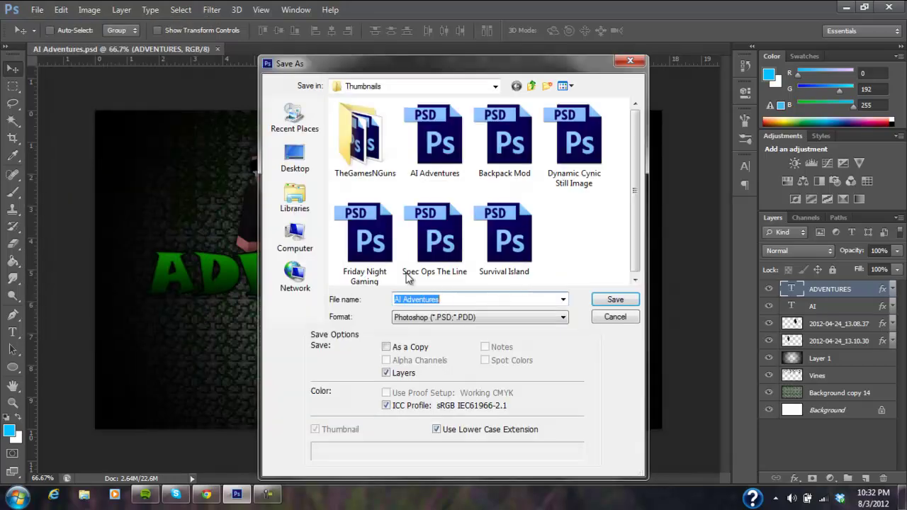
pyautogui.click(430, 317)
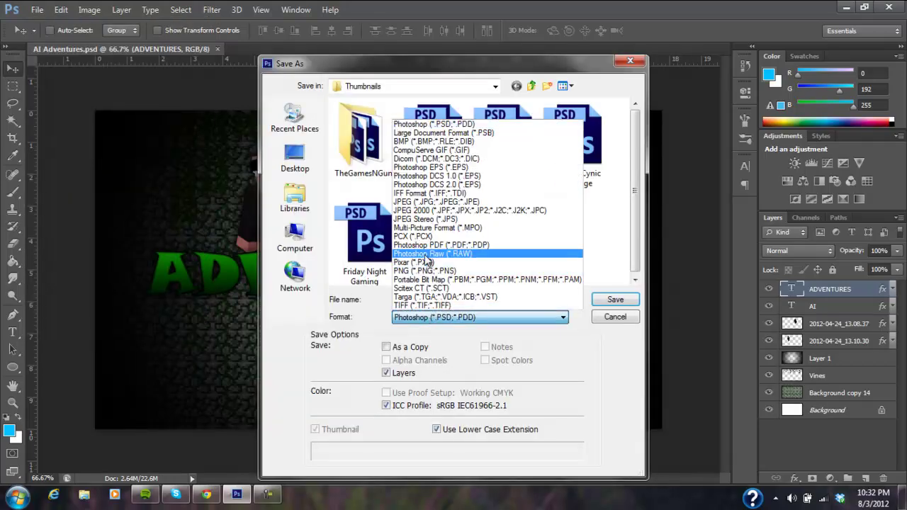
pyautogui.click(418, 203)
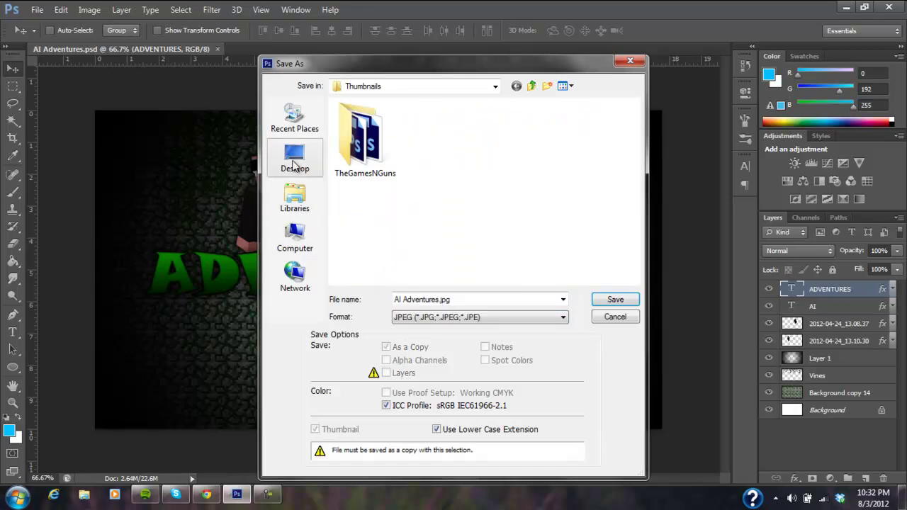
pyautogui.click(295, 157)
pyautogui.click(601, 301)
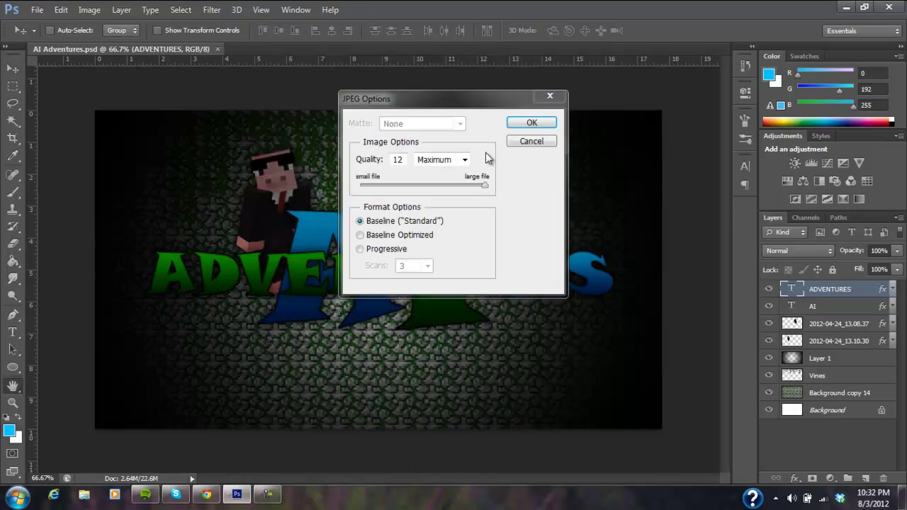
pyautogui.click(527, 124)
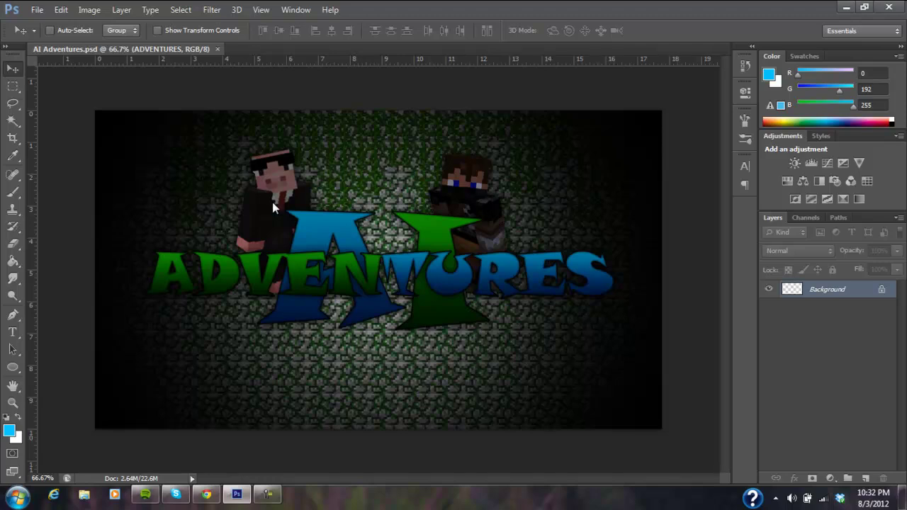
# Step: Export a 1280×720 PNG-24 copy named AI-Adventures to the Desktop via Save for Web
pyautogui.click(40, 10)
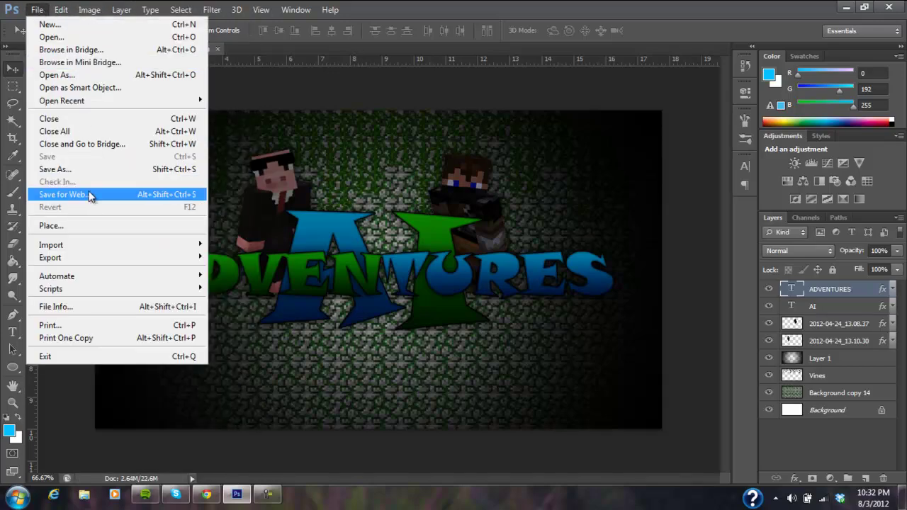
pyautogui.click(89, 196)
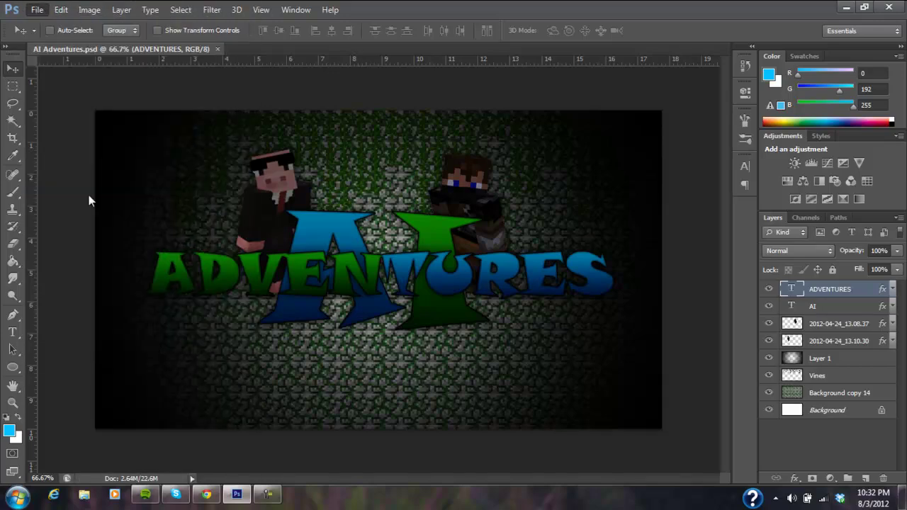
pyautogui.hotkey('ctrl', 'alt', 'shift', 's')
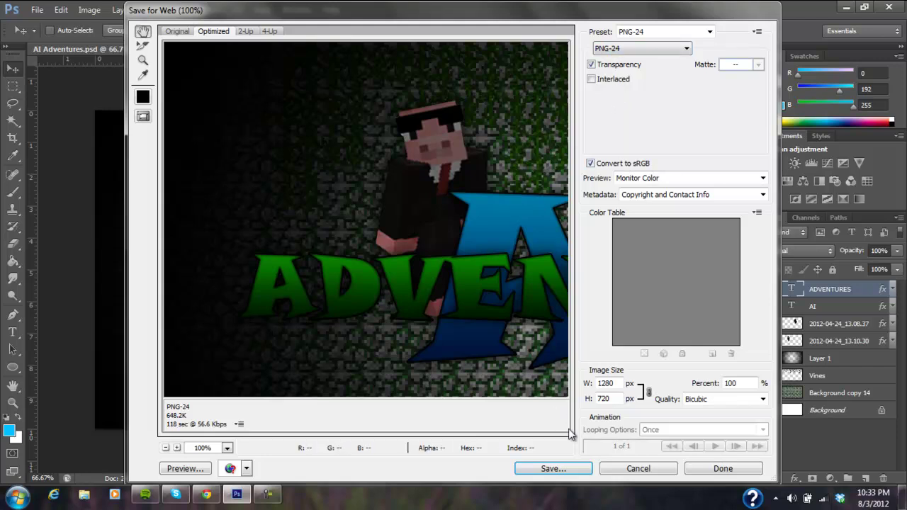
pyautogui.click(555, 469)
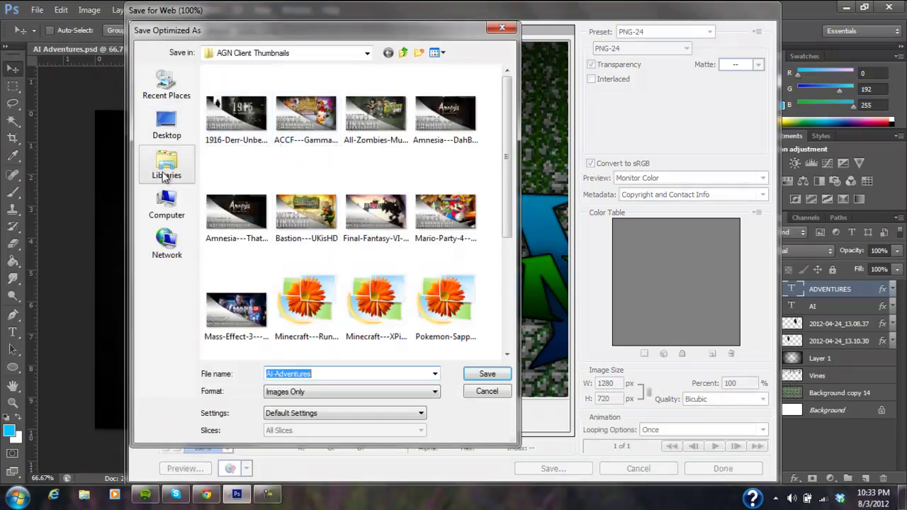
pyautogui.click(167, 167)
pyautogui.click(167, 124)
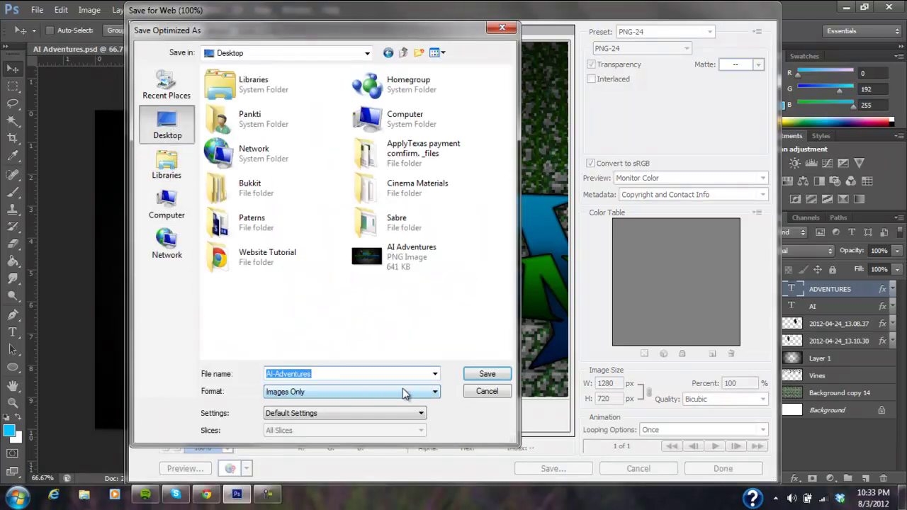
pyautogui.click(487, 374)
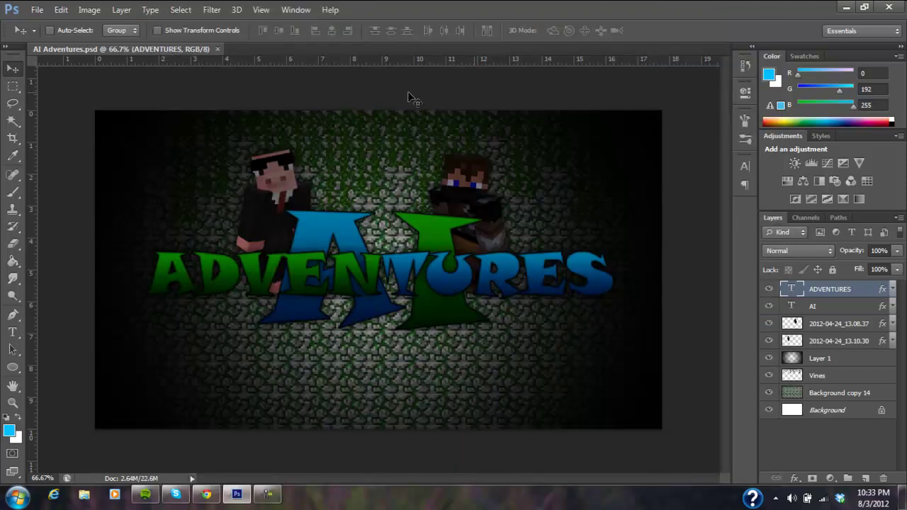
# Step: Close the document, minimize Photoshop, and open the three AI Adventures copies from the Desktop
pyautogui.click(218, 49)
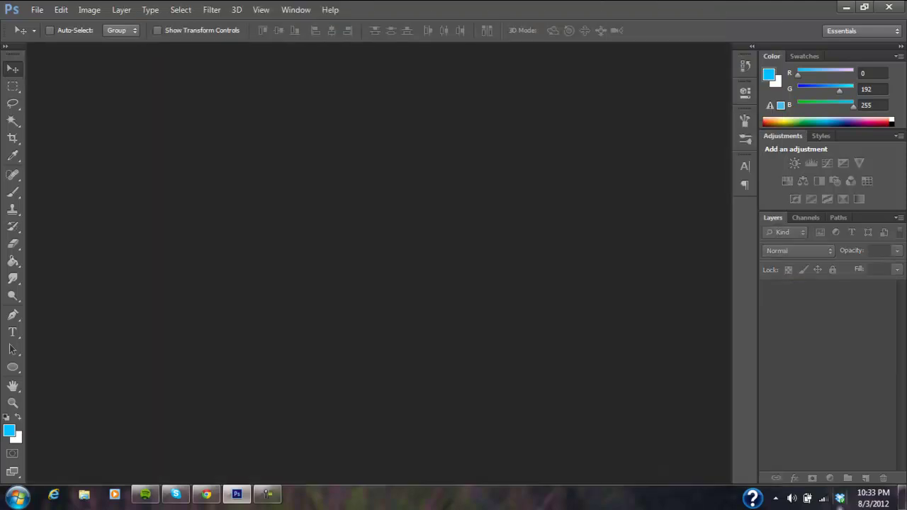
pyautogui.click(903, 497)
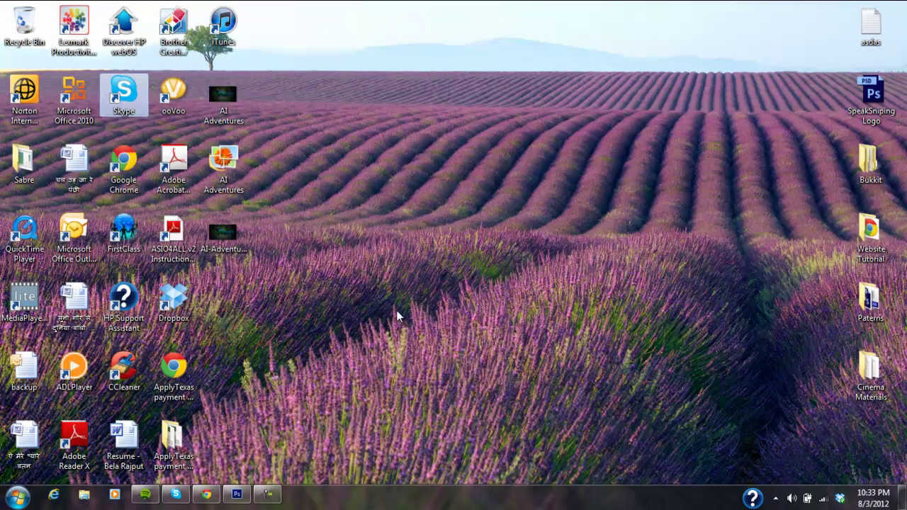
pyautogui.moveTo(396, 310); pyautogui.dragTo(231, 95)
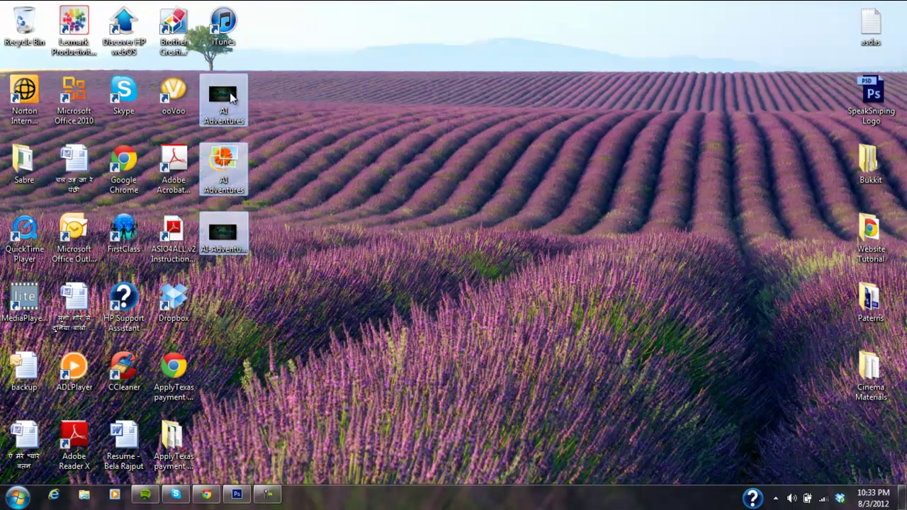
pyautogui.doubleClick(231, 97)
pyautogui.click(320, 107)
pyautogui.doubleClick(227, 97)
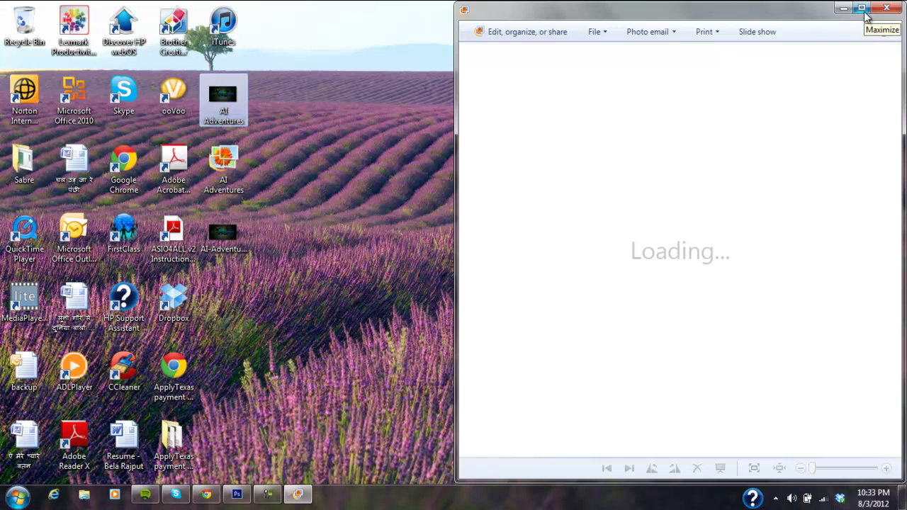
# Step: Maximize the viewer and cycle Next/Previous through the three AI Adventures copies
pyautogui.click(862, 9)
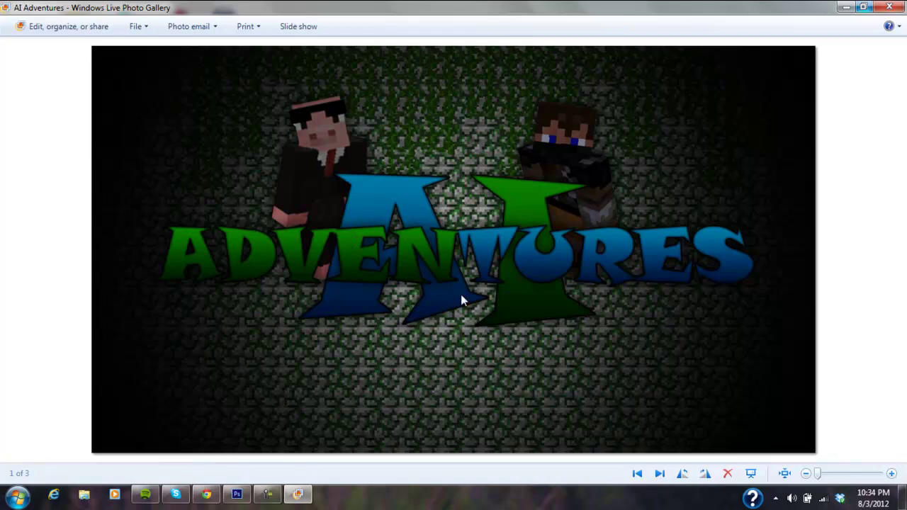
pyautogui.click(658, 473)
pyautogui.click(658, 473)
pyautogui.click(658, 473)
pyautogui.click(638, 473)
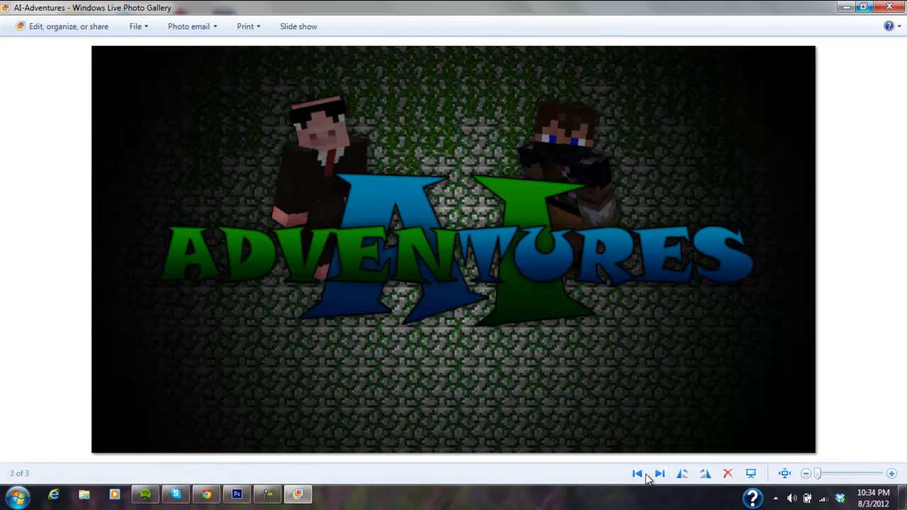
pyautogui.click(638, 474)
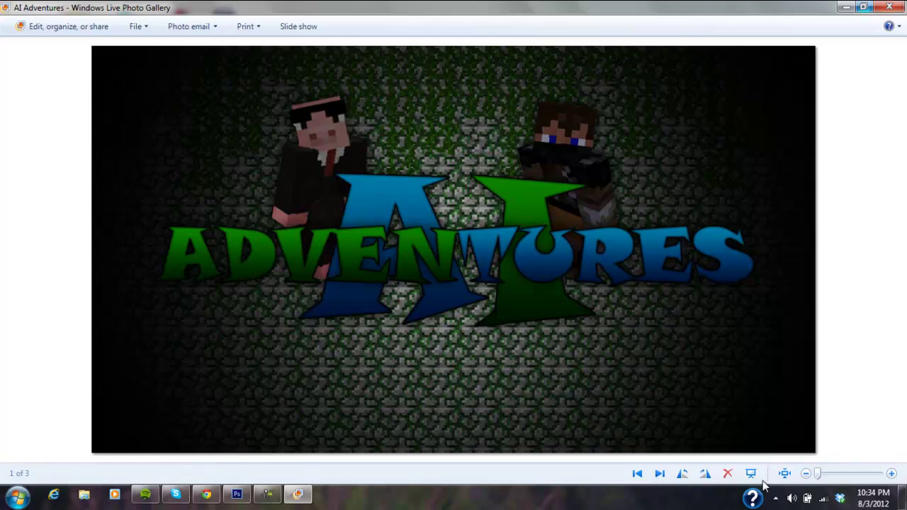
# Step: Zoom in slightly on the first and second images, view the third, then close the viewer
pyautogui.moveTo(819, 474); pyautogui.dragTo(840, 474)
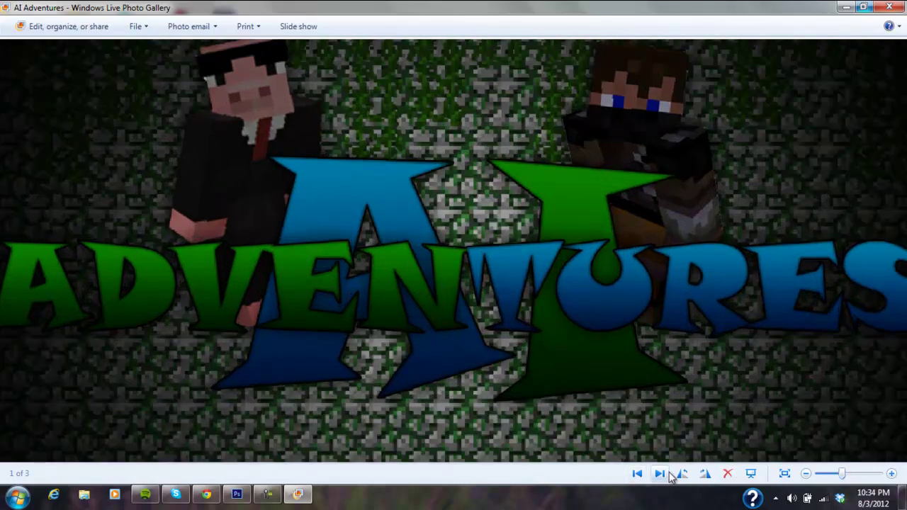
pyautogui.click(659, 474)
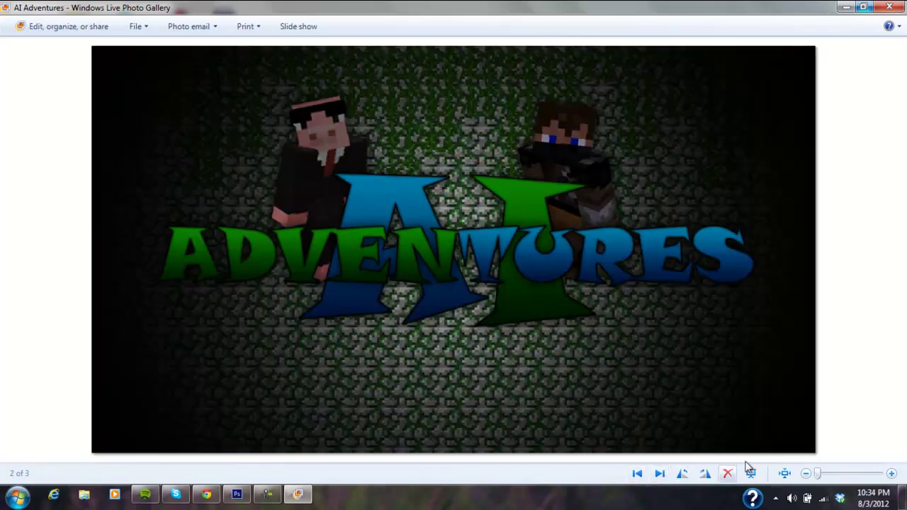
pyautogui.moveTo(822, 473)
pyautogui.mouseDown()
pyautogui.moveTo(843, 480)
pyautogui.moveTo(808, 479)
pyautogui.mouseUp()
pyautogui.click(660, 475)
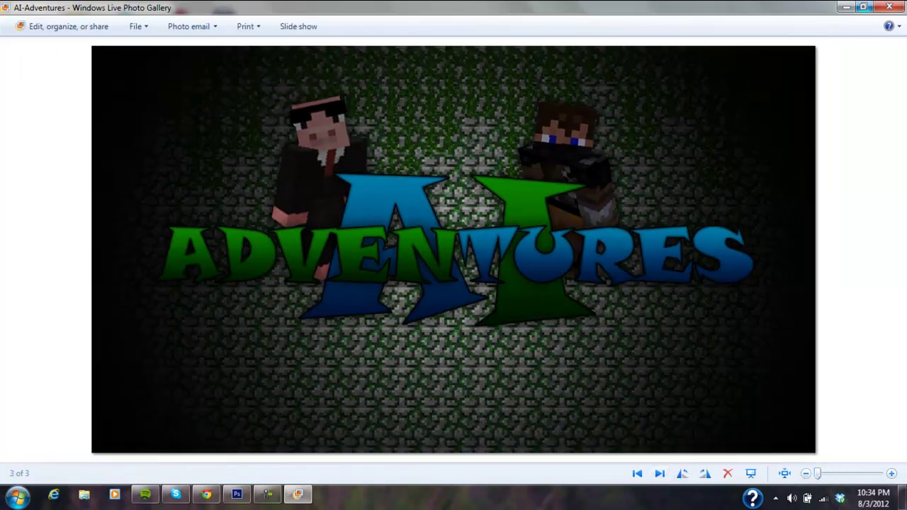
pyautogui.click(889, 7)
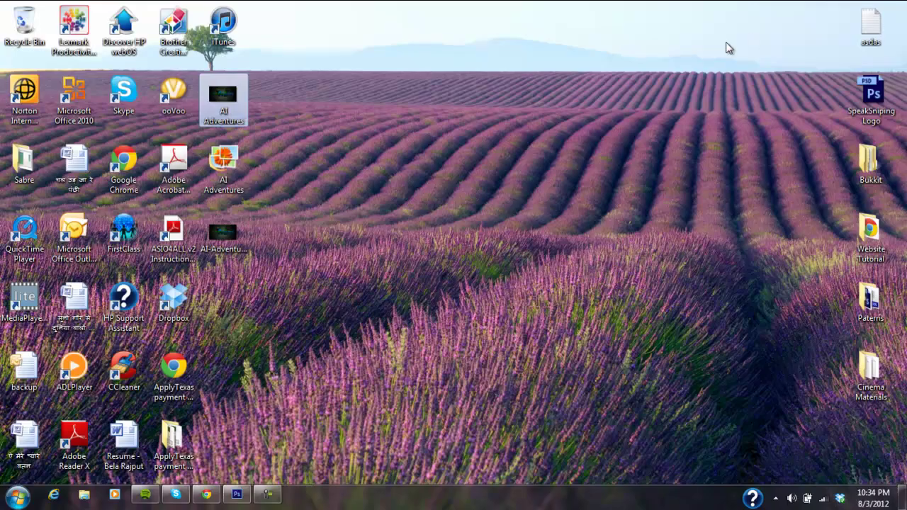
# Step: Delete the top AI Adventures PNG to the Recycle Bin
pyautogui.click(232, 121)
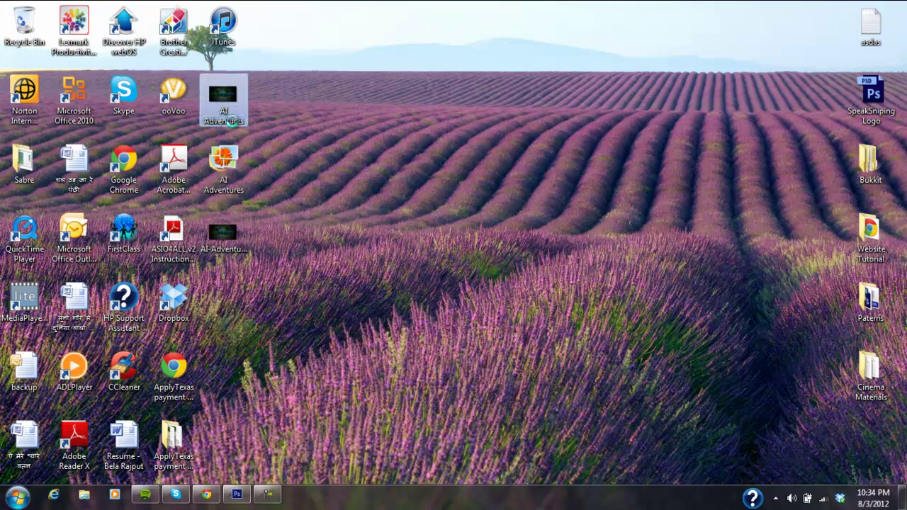
pyautogui.rightClick(232, 121)
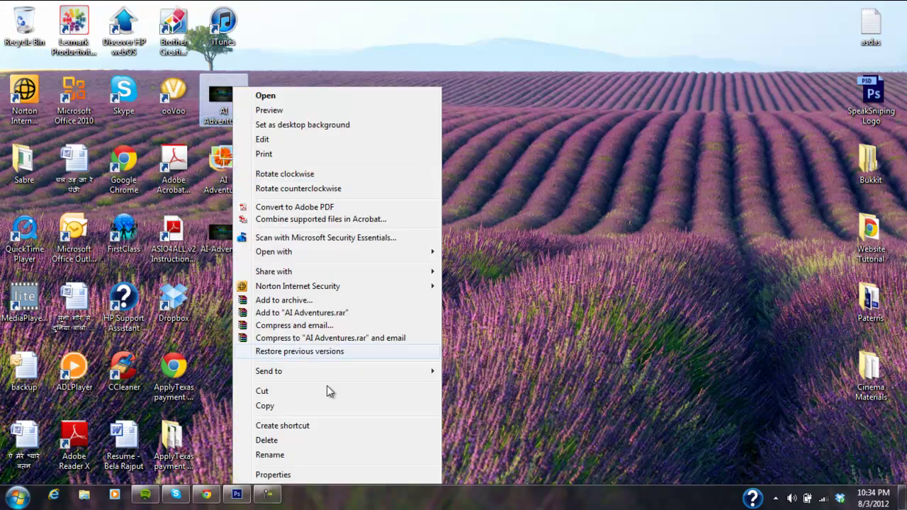
pyautogui.click(288, 441)
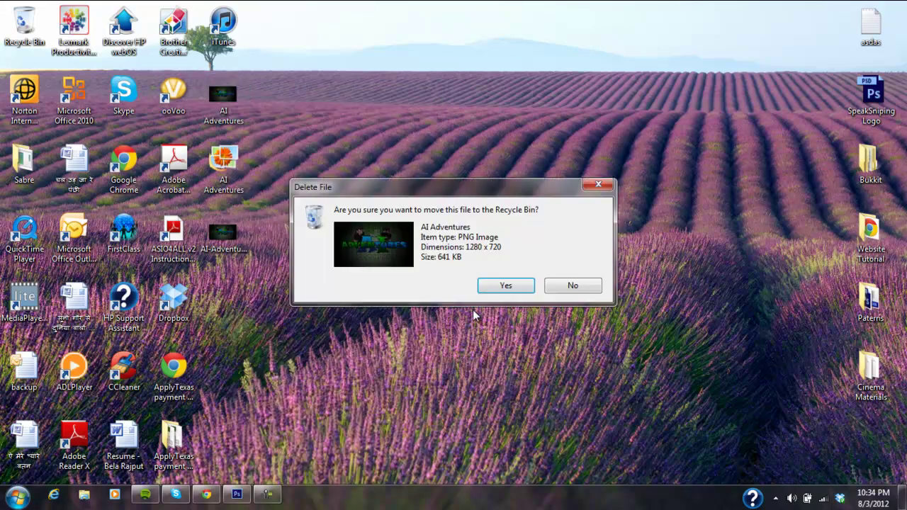
pyautogui.click(514, 286)
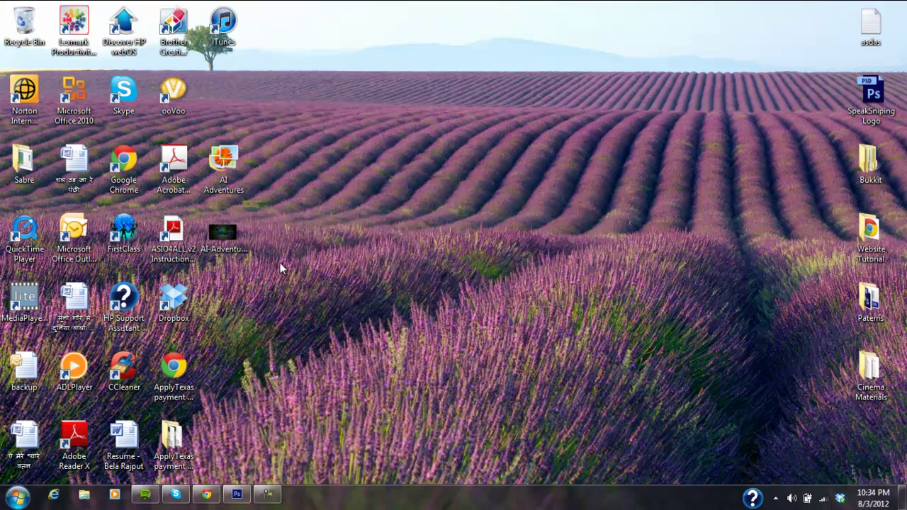
# Step: Select and delete the remaining two AI Adventures copies
pyautogui.moveTo(265, 222); pyautogui.dragTo(212, 160)
pyautogui.rightClick(217, 170)
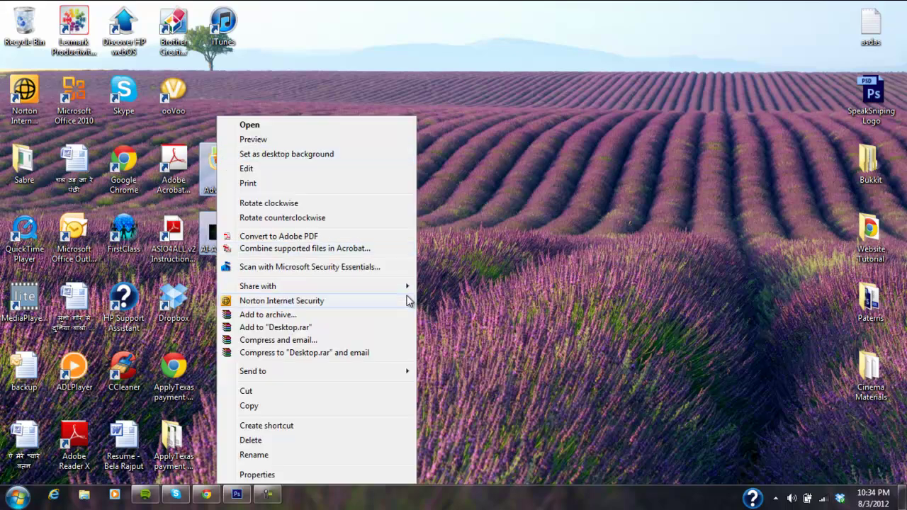
pyautogui.click(260, 440)
pyautogui.click(519, 263)
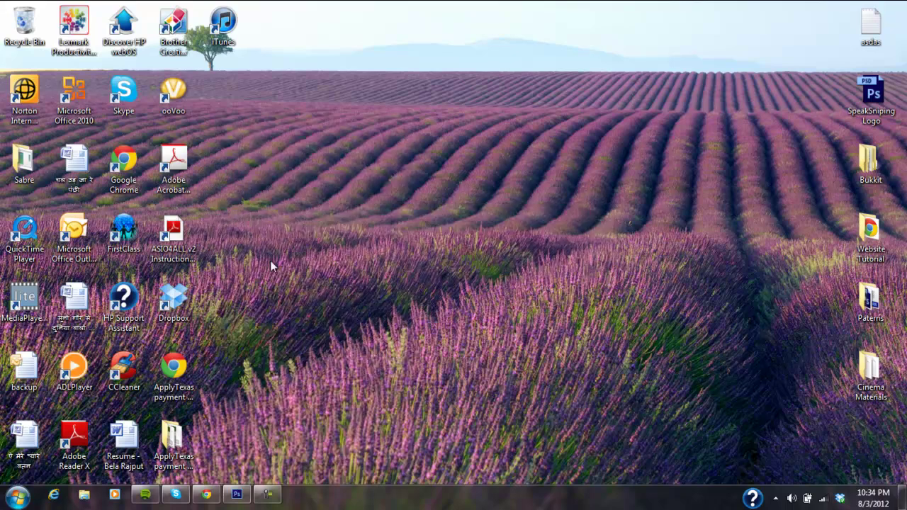
# Step: Restore the Photoshop window from the taskbar
pyautogui.click(229, 498)
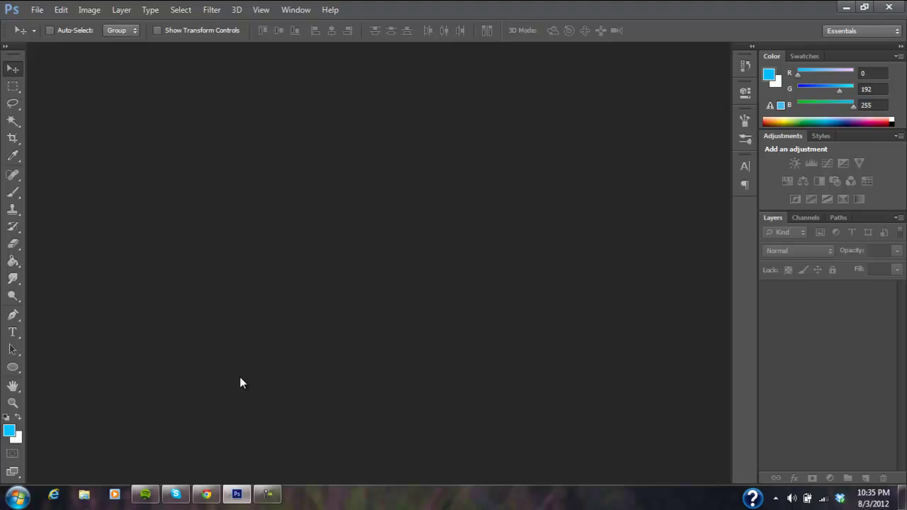
pyautogui.click(275, 499)
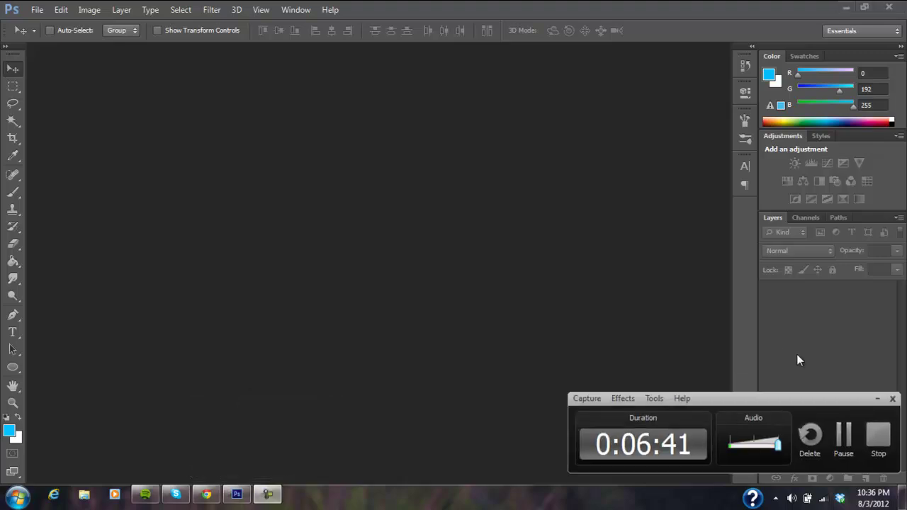